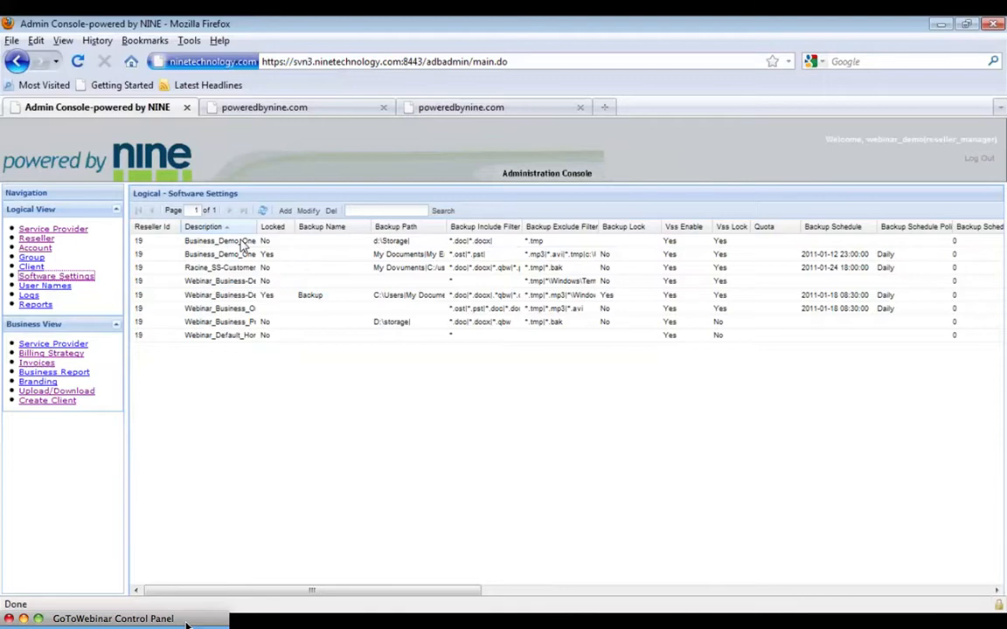
- Open the Business_Demo_One-Executive software settings entry for modification
left_click(243, 243)
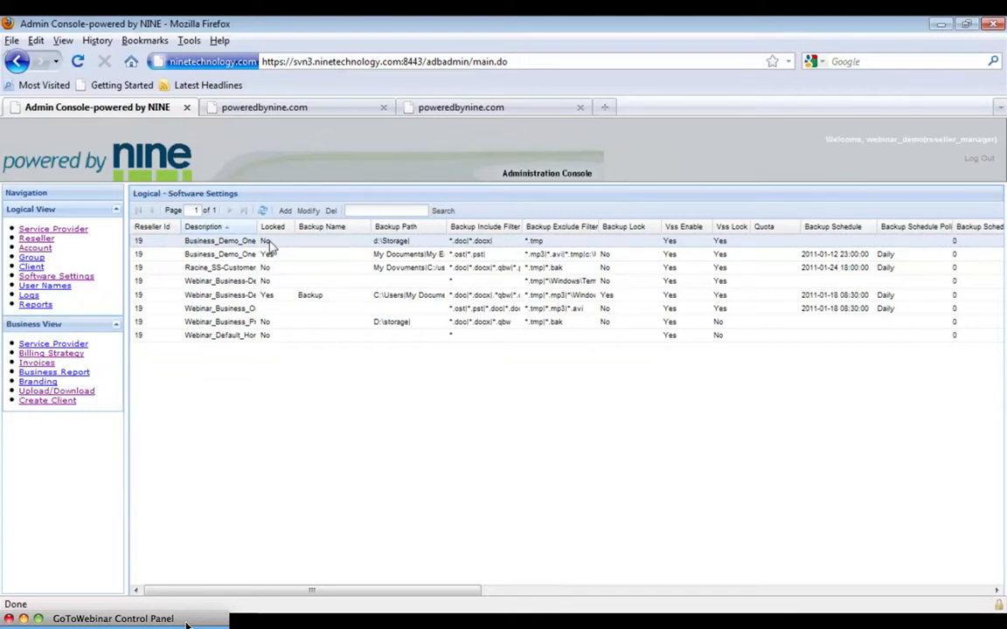
left_click(309, 214)
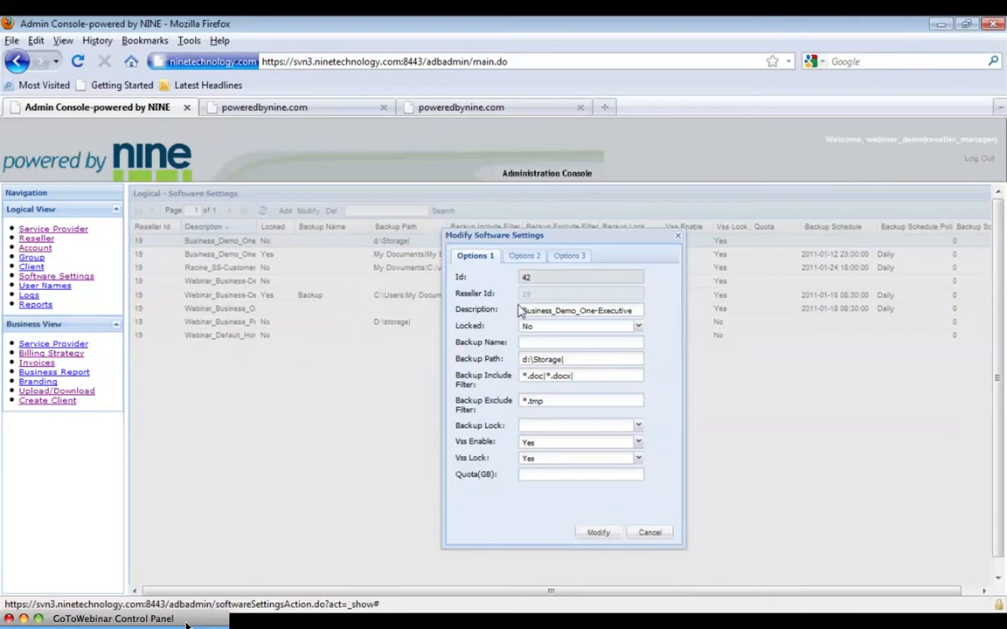
- Switch the entry's Locked option to Yes and back to No
left_click(638, 330)
left_click(546, 342)
left_click(640, 328)
left_click(548, 355)
left_click(663, 327)
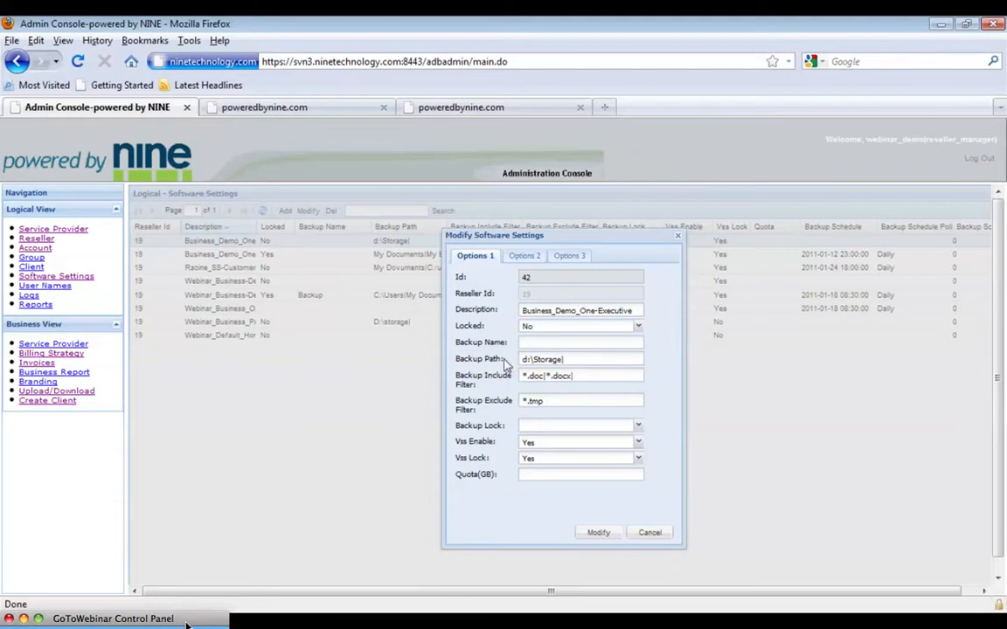
- Append "My Documents|" to the backup path after d:\Storage| and set Backup Lock to No
left_click(568, 359)
type("My Documents|")
left_click(563, 400)
left_click(638, 427)
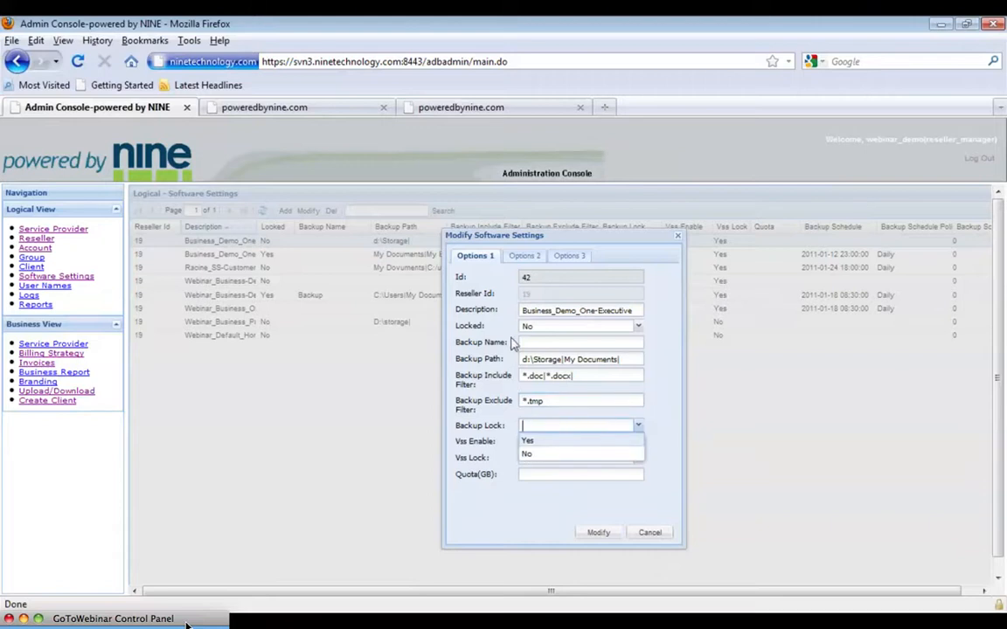
left_click(532, 455)
left_click(669, 435)
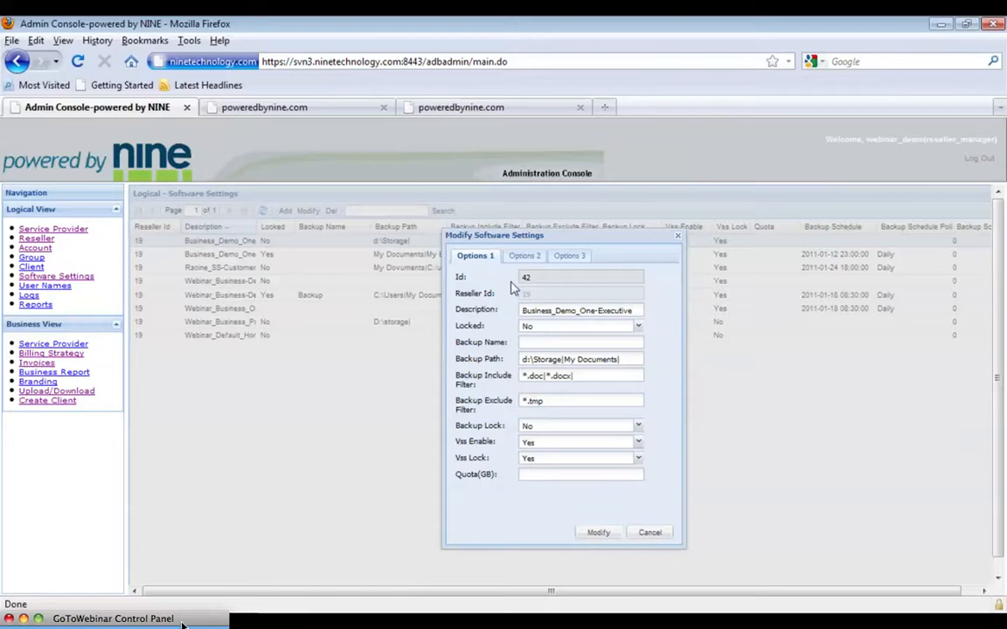
- Set Backup Schedule Lock to Yes and schedule the backup for 2011-3-09 at 08:30:00
left_click(520, 260)
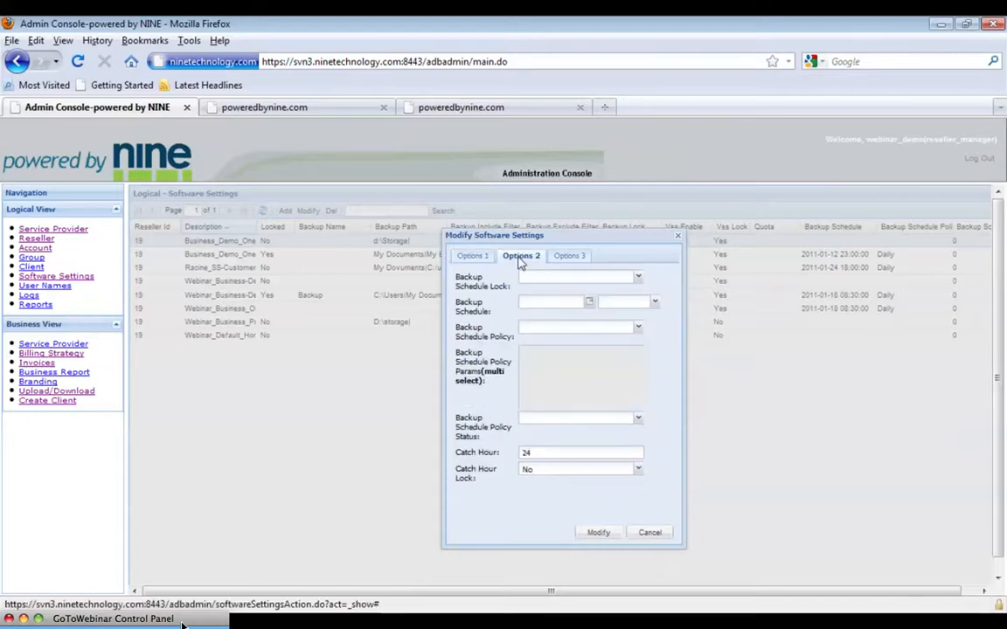
left_click(639, 279)
left_click(577, 292)
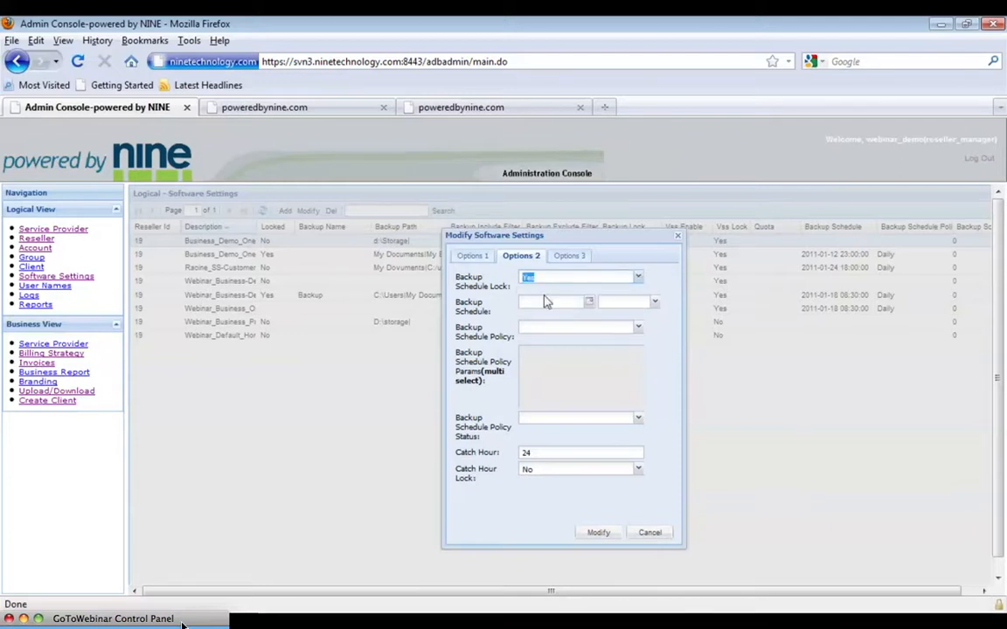
left_click(591, 304)
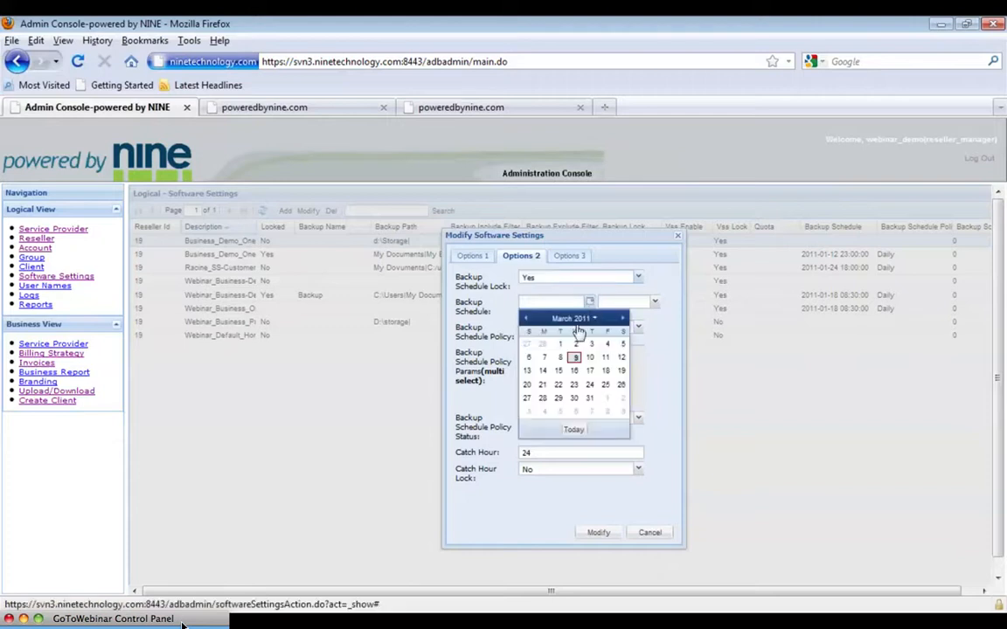
left_click(575, 359)
left_click(655, 303)
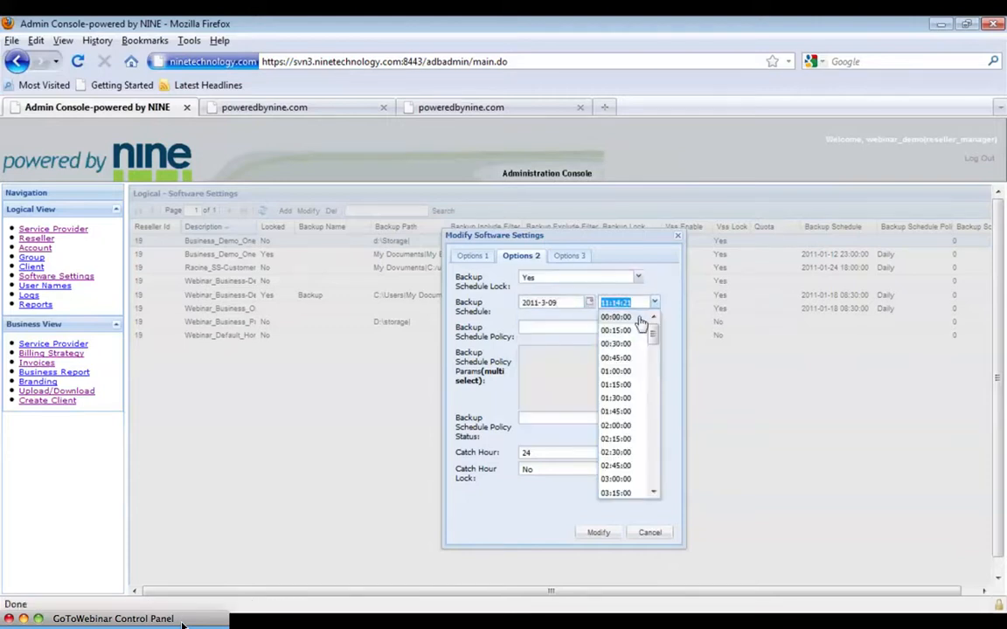
scroll(647, 461, "down", 7)
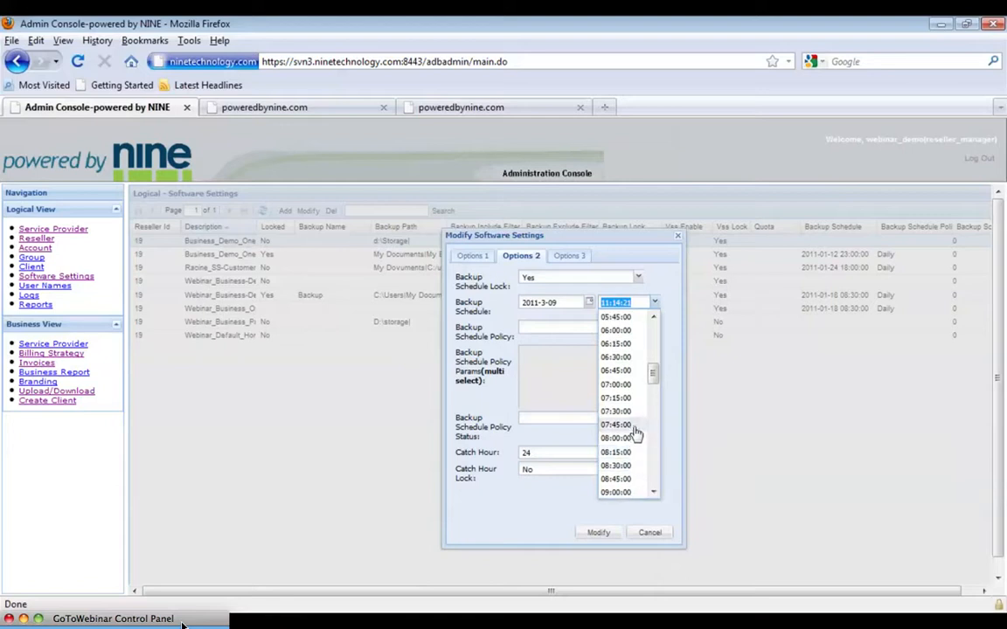
left_click(630, 468)
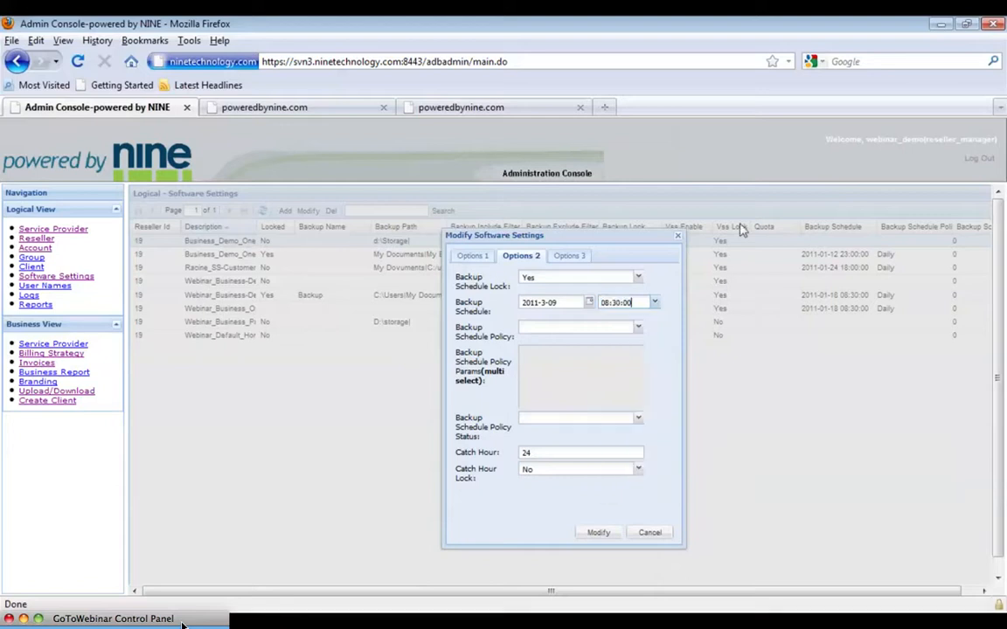
- Try the Daily and Weekly backup schedule policies, selecting Thu as a day for the weekly one
left_click(638, 330)
left_click(533, 343)
left_click(573, 328)
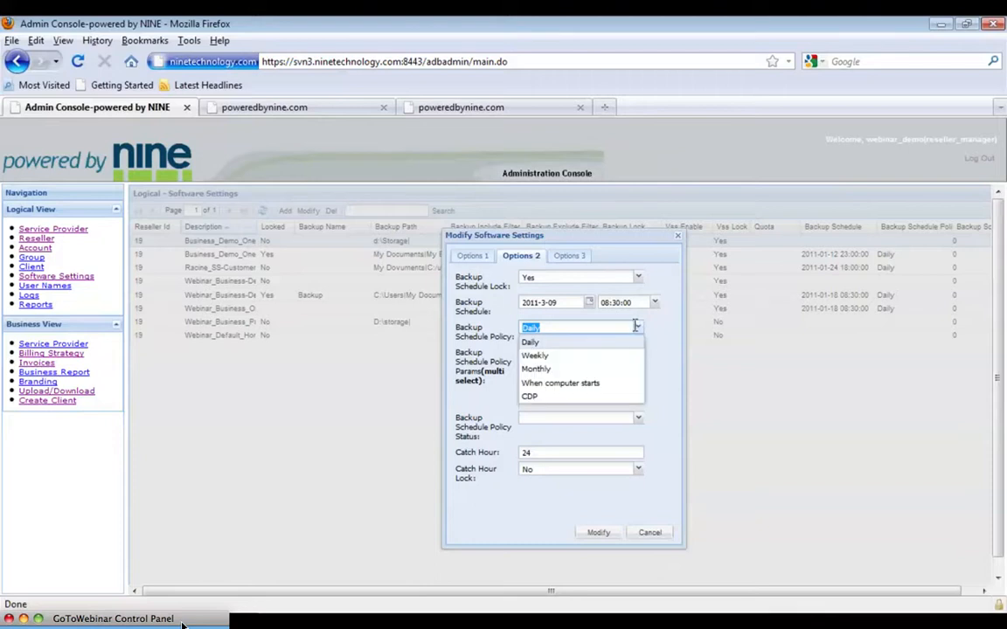
left_click(564, 357)
scroll(540, 375, "down", 1)
left_click(545, 378)
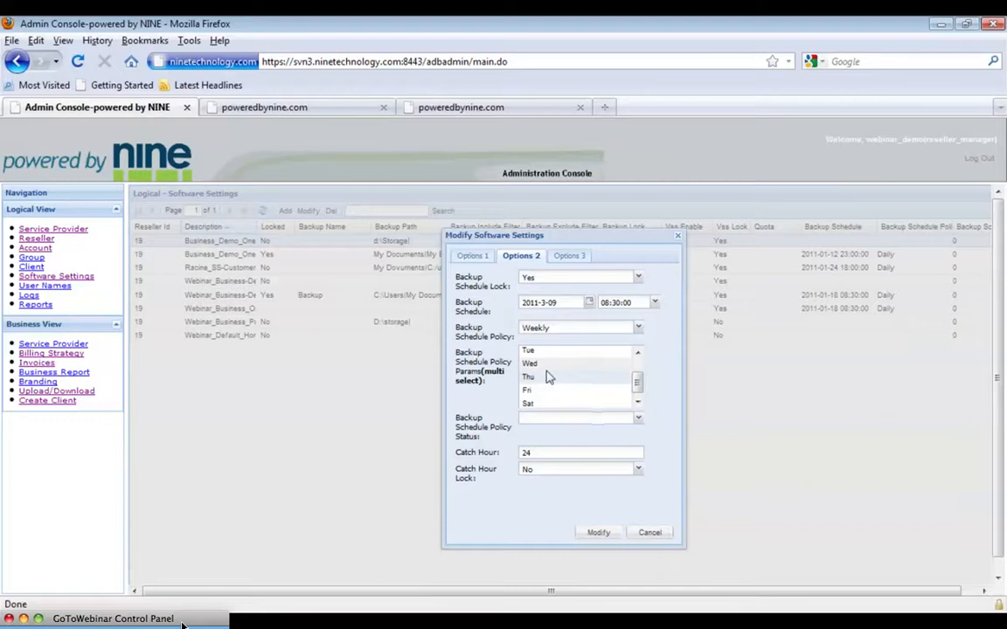
key("ctrl+plus")
key("ctrl+plus")
key("ctrl+minus")
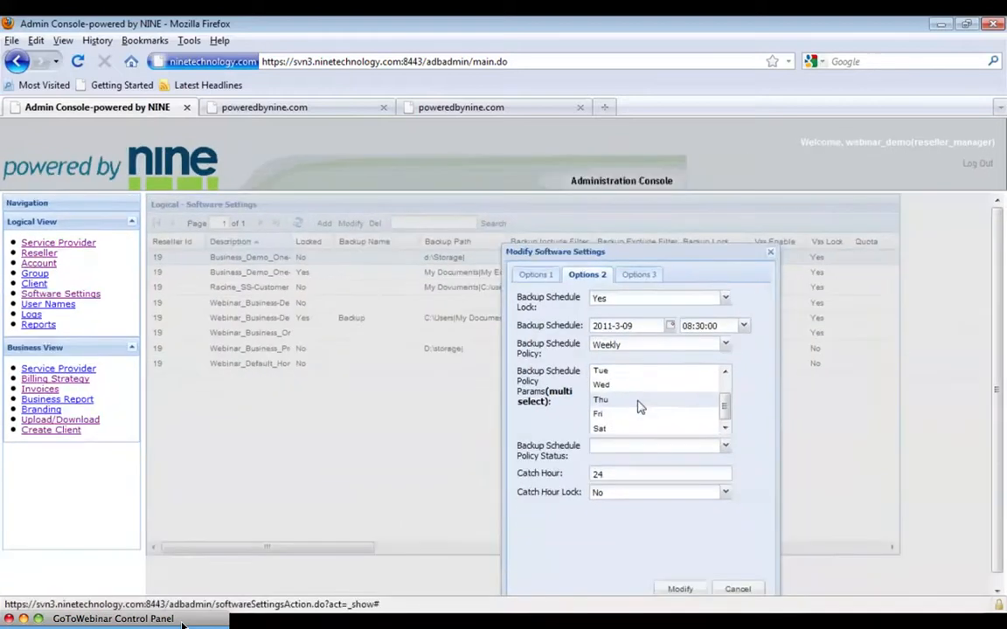
key("ctrl+minus")
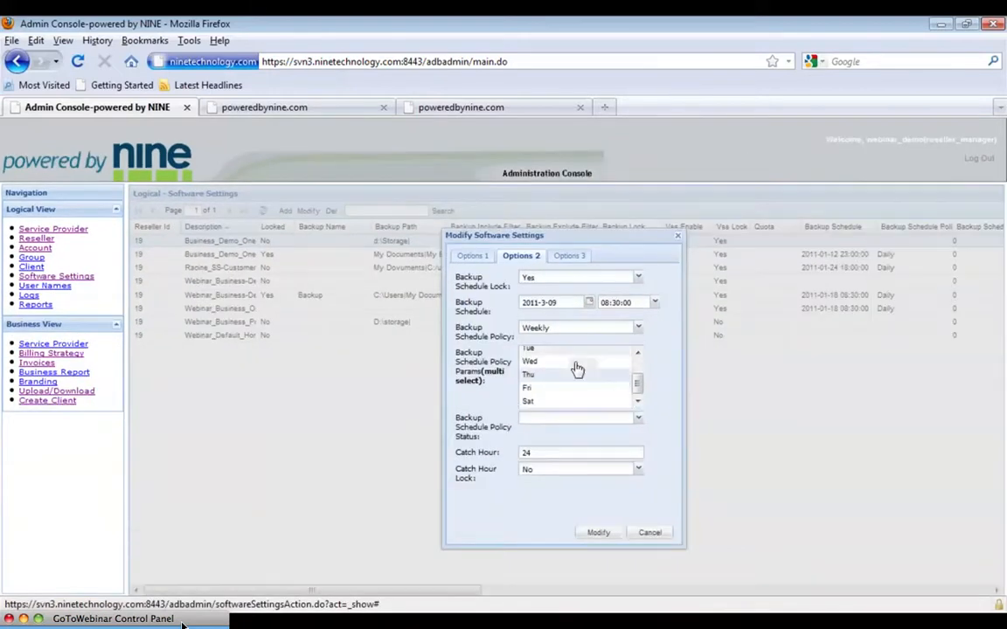
scroll(604, 389, "up", 2)
scroll(605, 388, "down", 2)
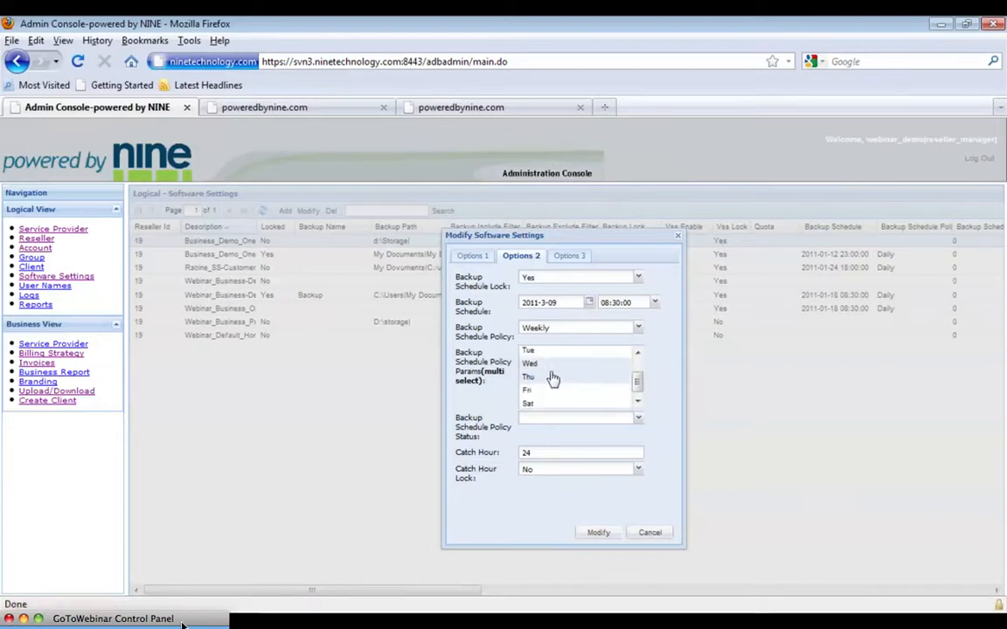
left_click(637, 328)
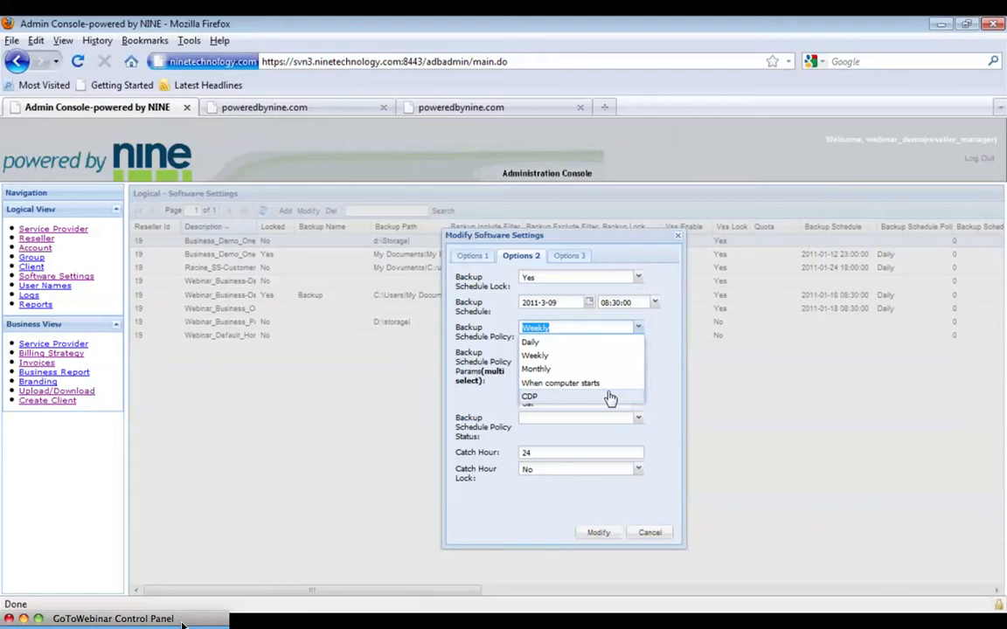
left_click(637, 328)
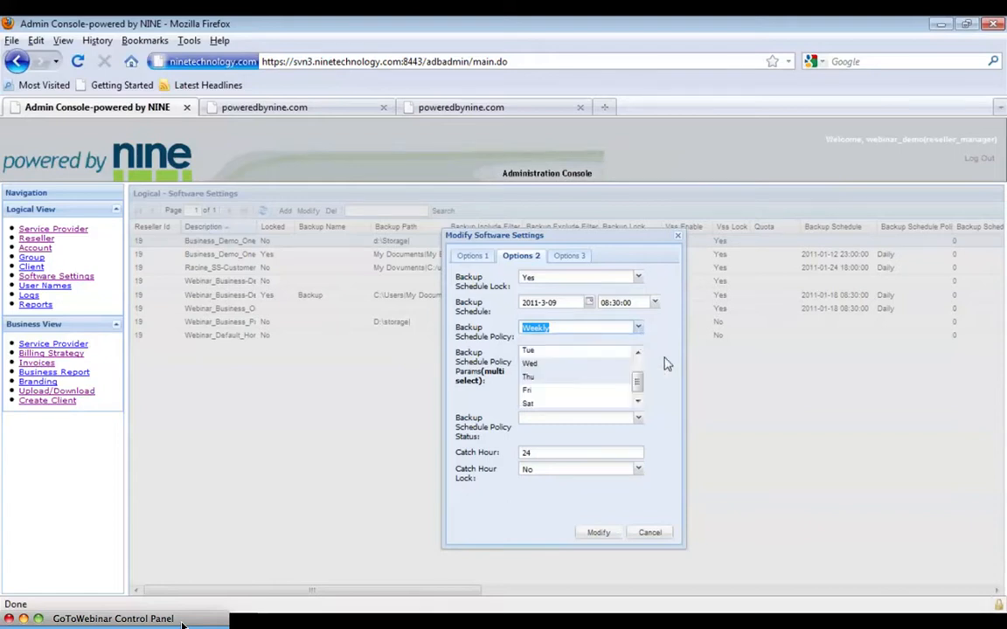
- Set the backup schedule policy to Daily and the Backup Schedule Policy Status to No
left_click(637, 328)
left_click(612, 342)
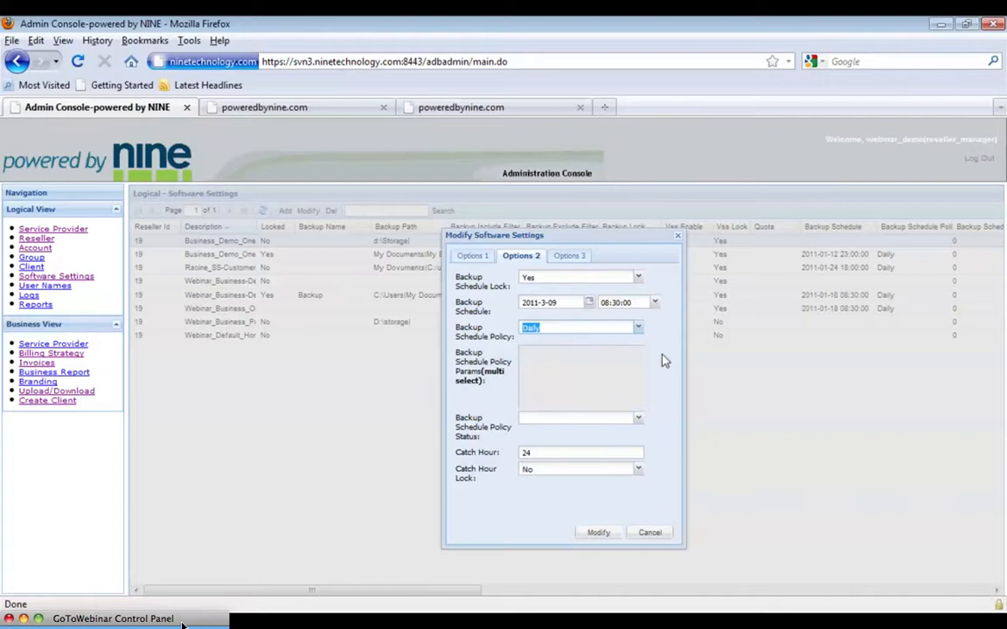
left_click(639, 422)
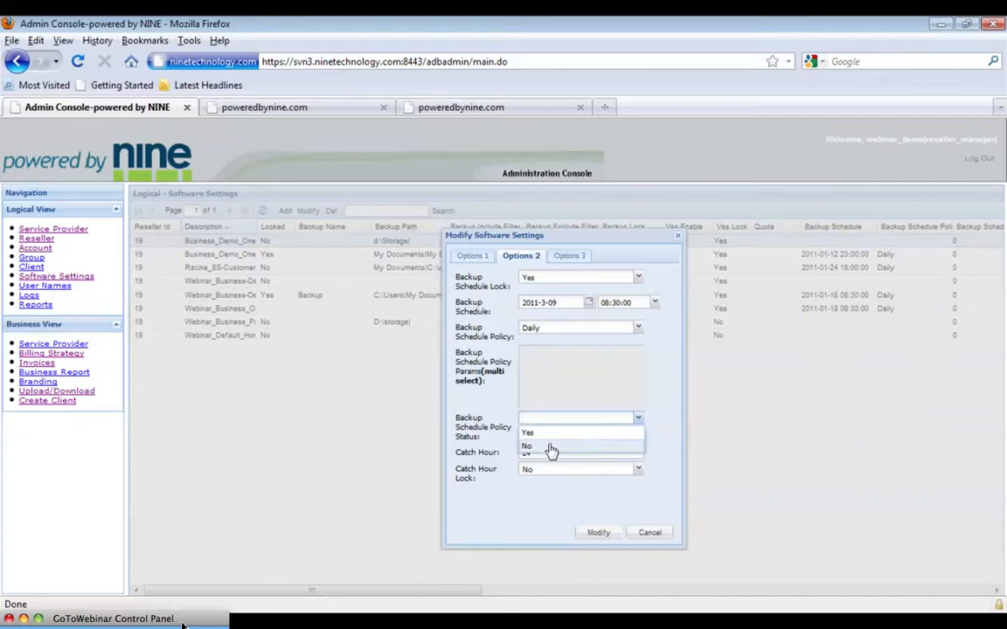
left_click(542, 447)
left_click(650, 445)
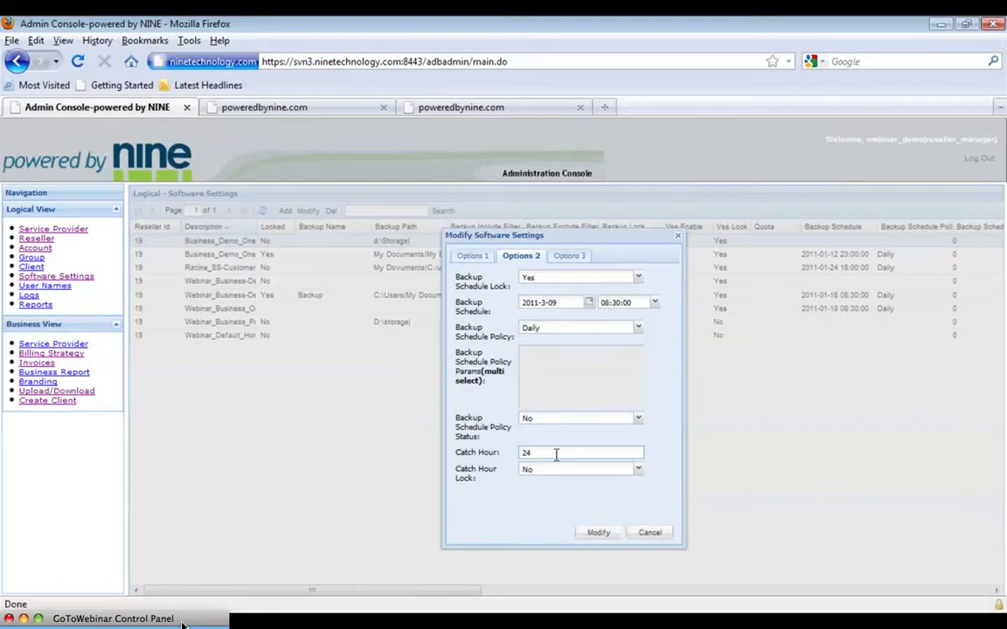
- Set Catch Hour to 8 and Catch Hour Lock to Yes
key("BackSpace")
key("BackSpace")
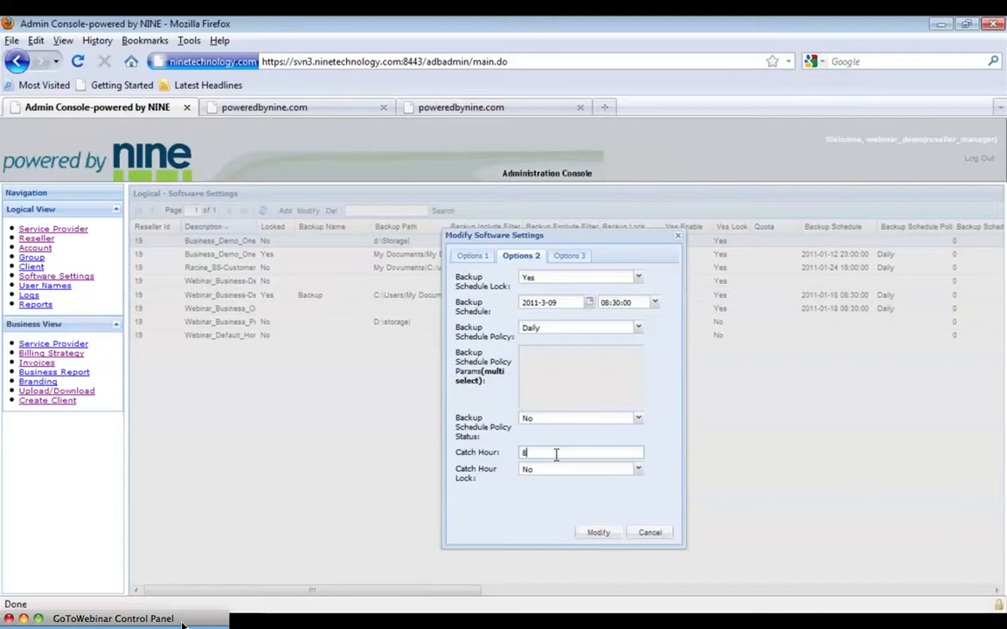
left_click(639, 471)
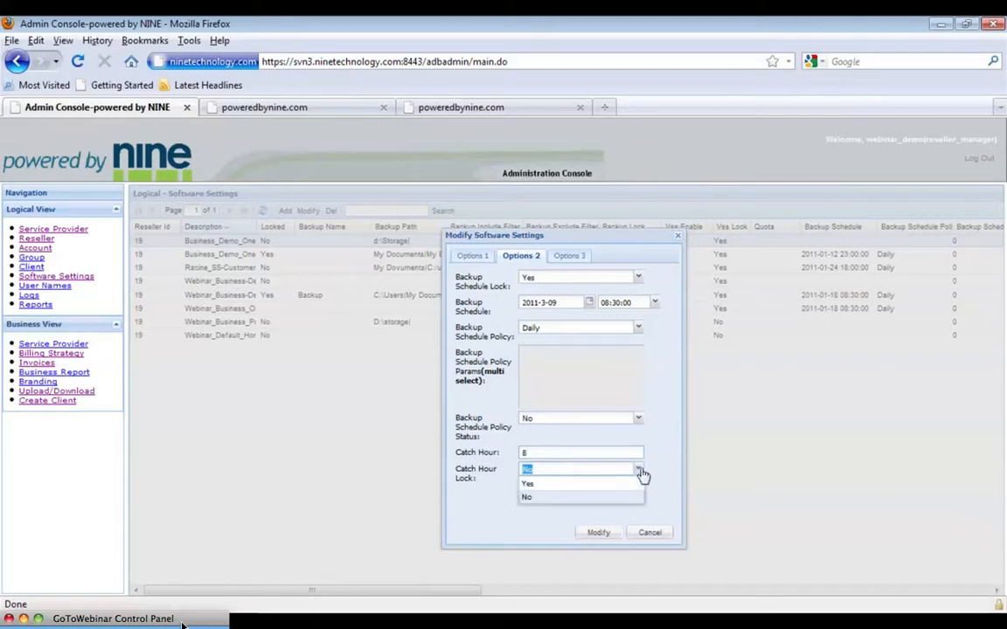
left_click(561, 486)
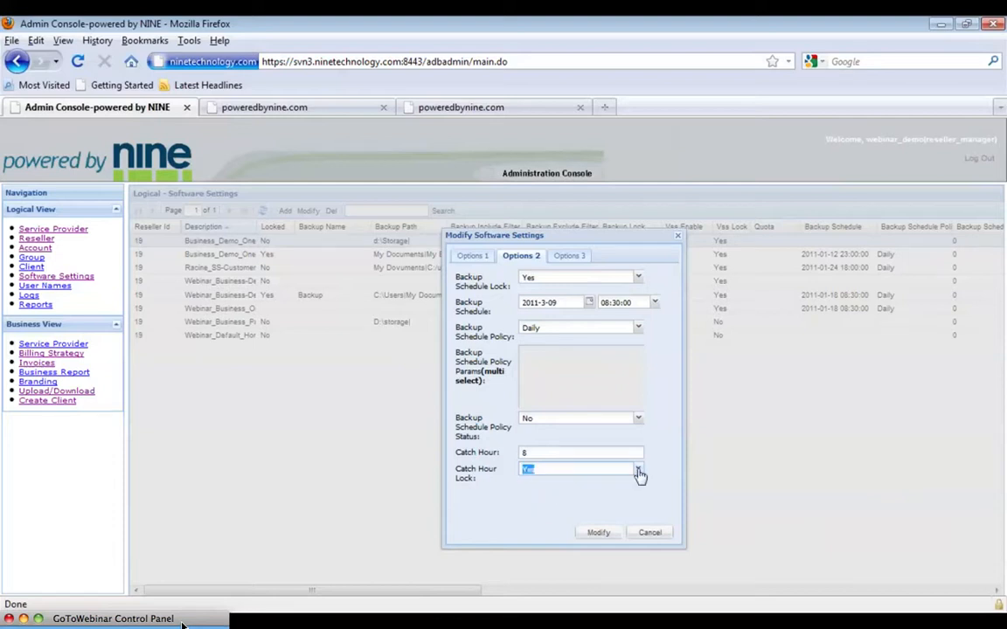
- Set the email notification level to Daily(3) and the Email Notification Level Lock to Yes
left_click(568, 255)
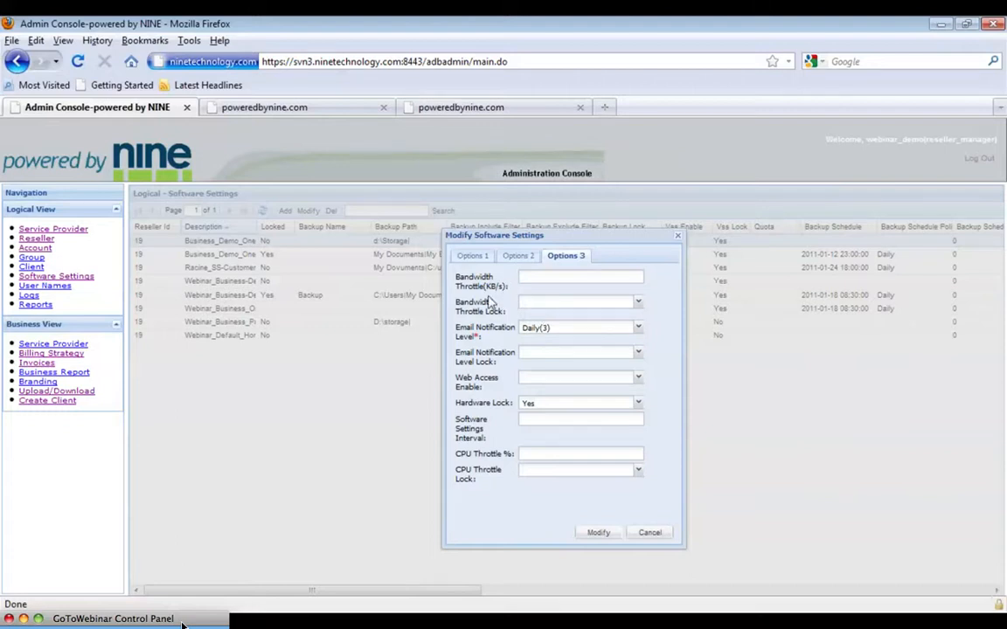
left_click(638, 331)
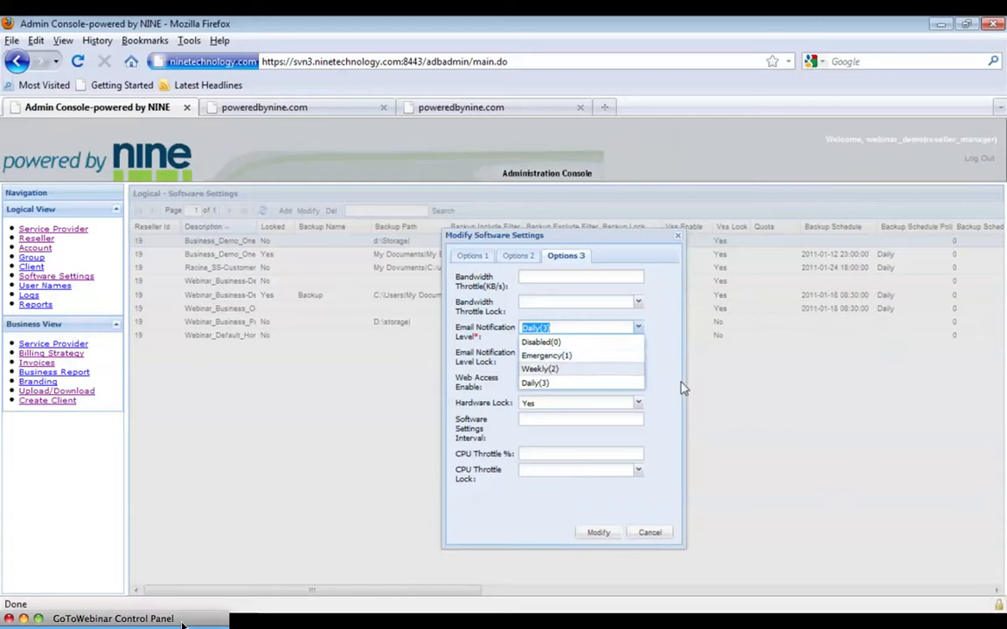
left_click(539, 385)
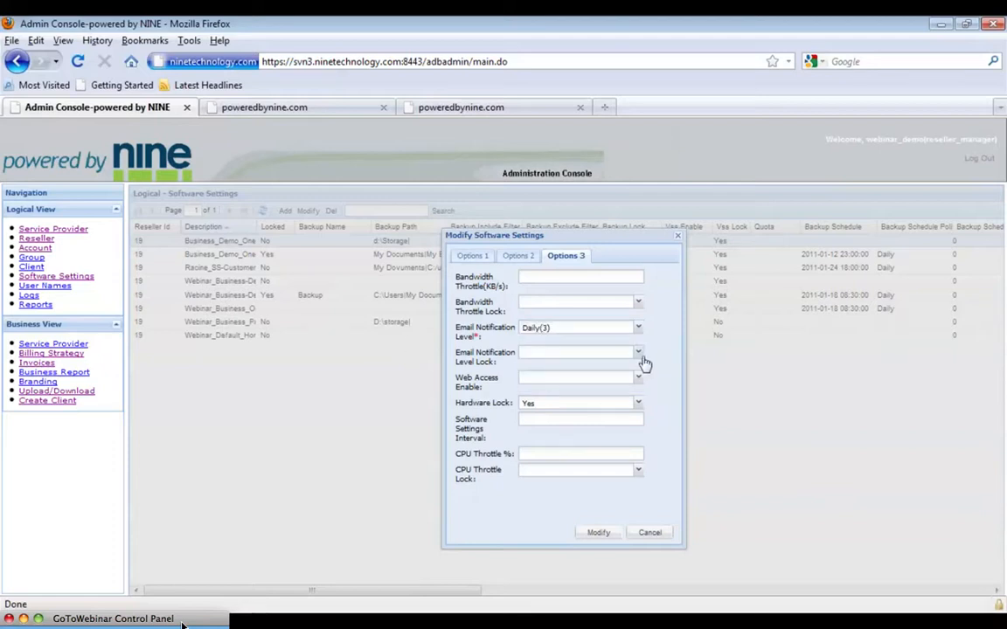
left_click(640, 354)
left_click(563, 369)
- Set Web Access Enable to Yes for this software settings entry
left_click(639, 380)
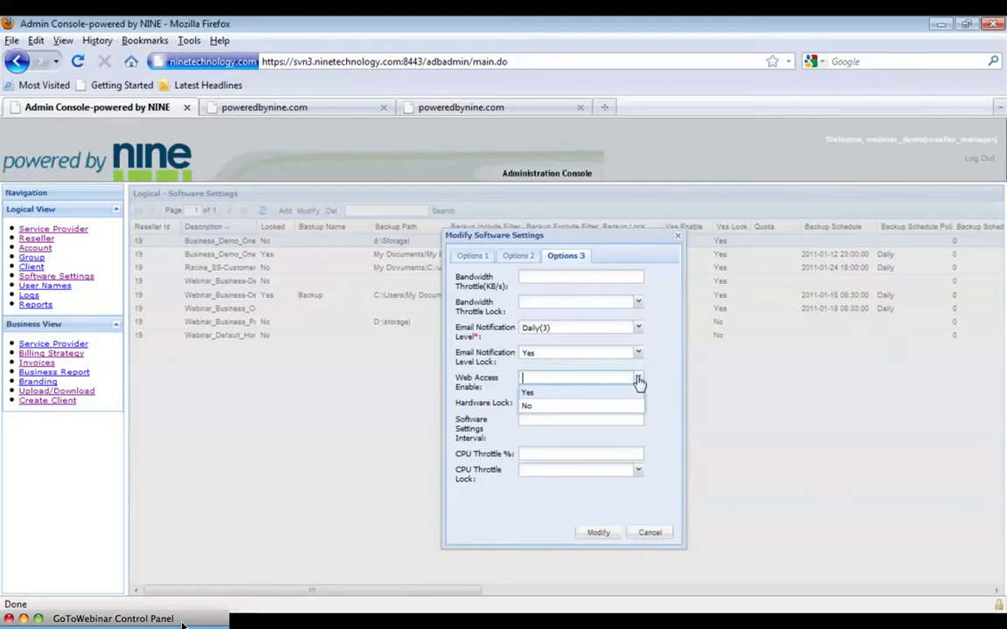
left_click(539, 395)
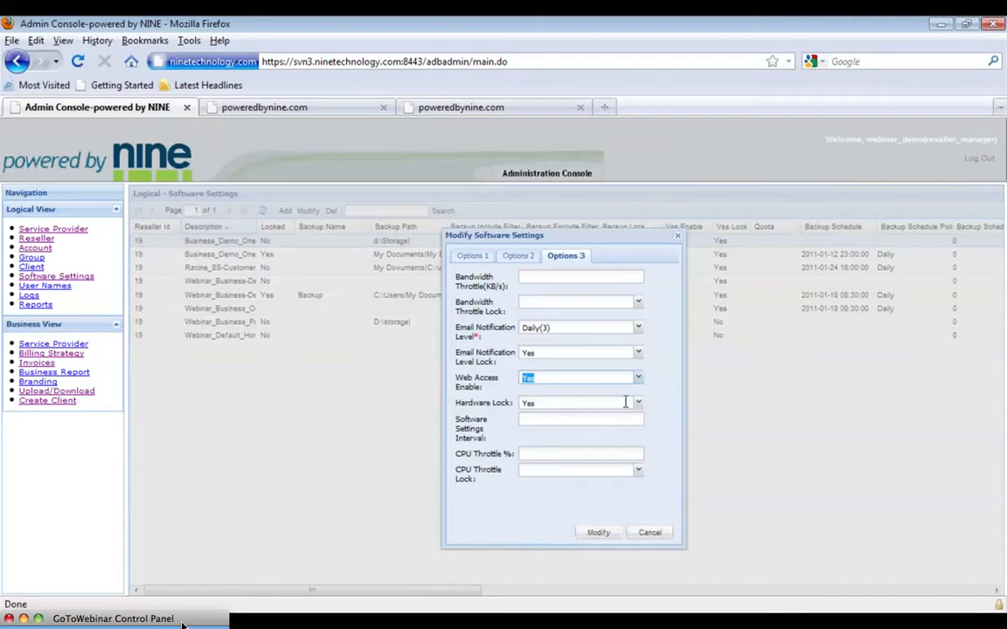
left_click(671, 407)
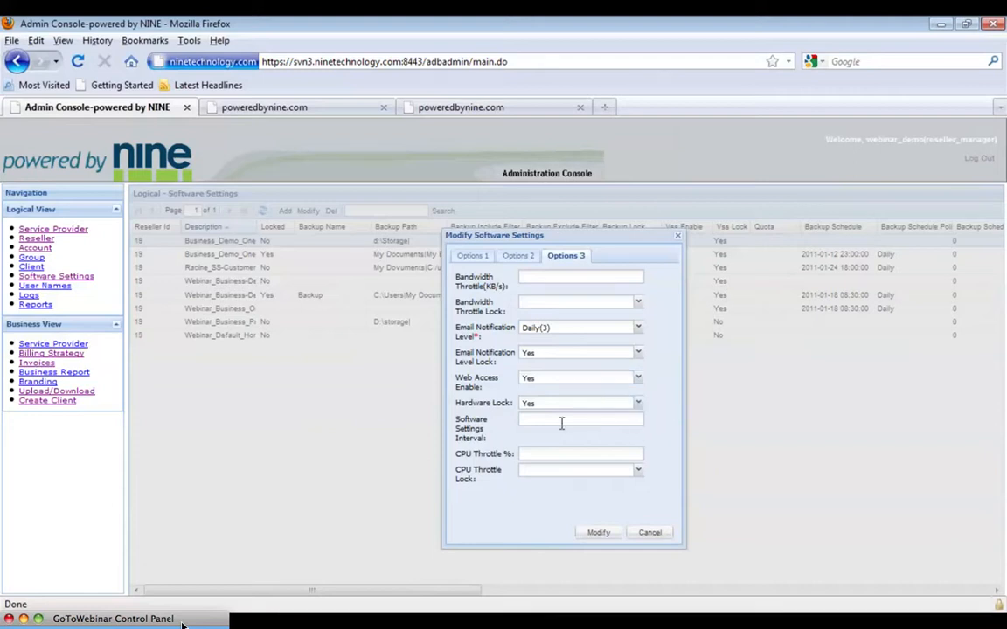